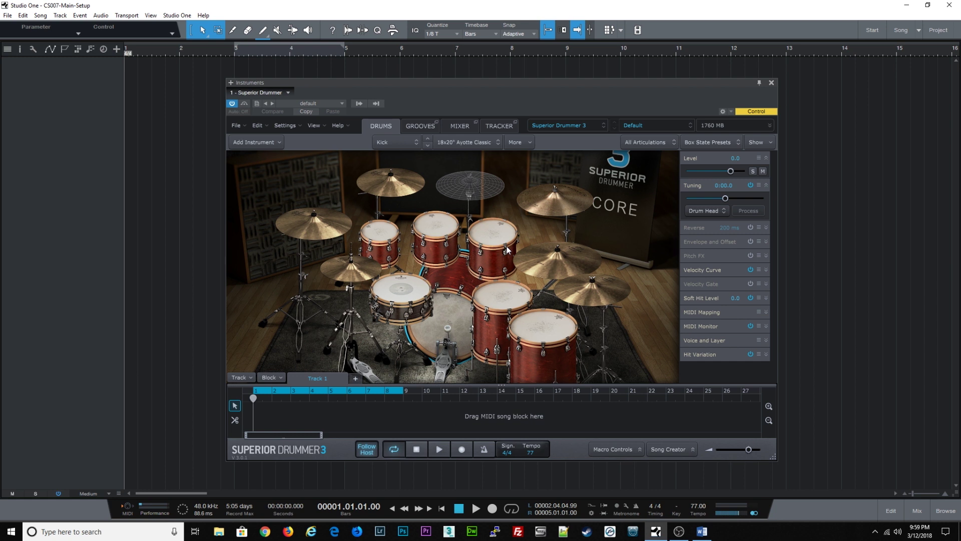
Step: Drop the Hi-Hat Tight Edge verse groove onto Track 1 across bars 1–9 and play it back briefly
key(ctrl+z)
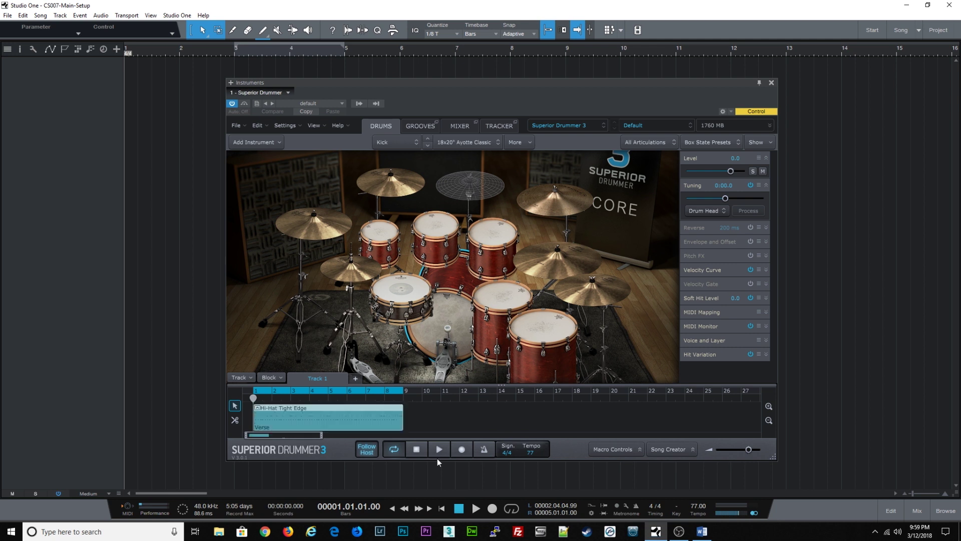
click(440, 449)
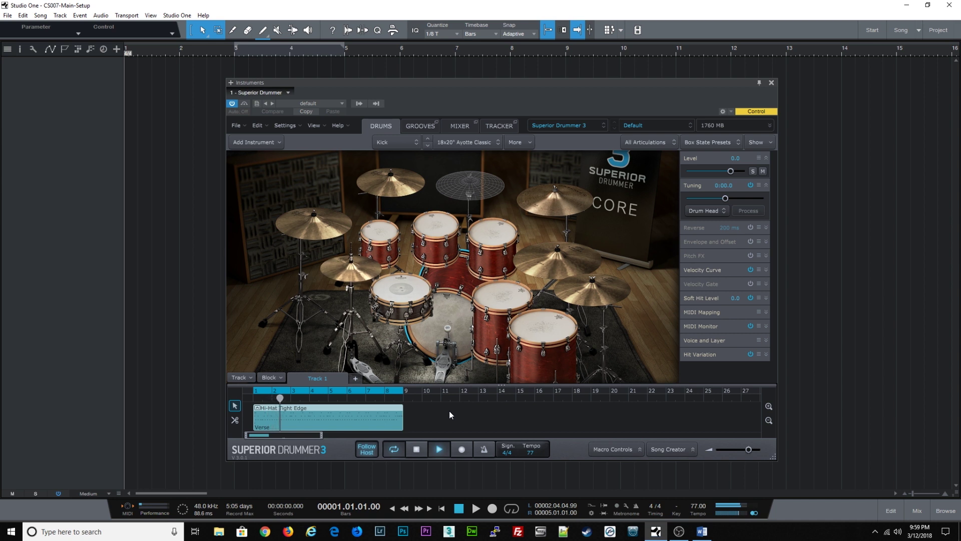
click(432, 447)
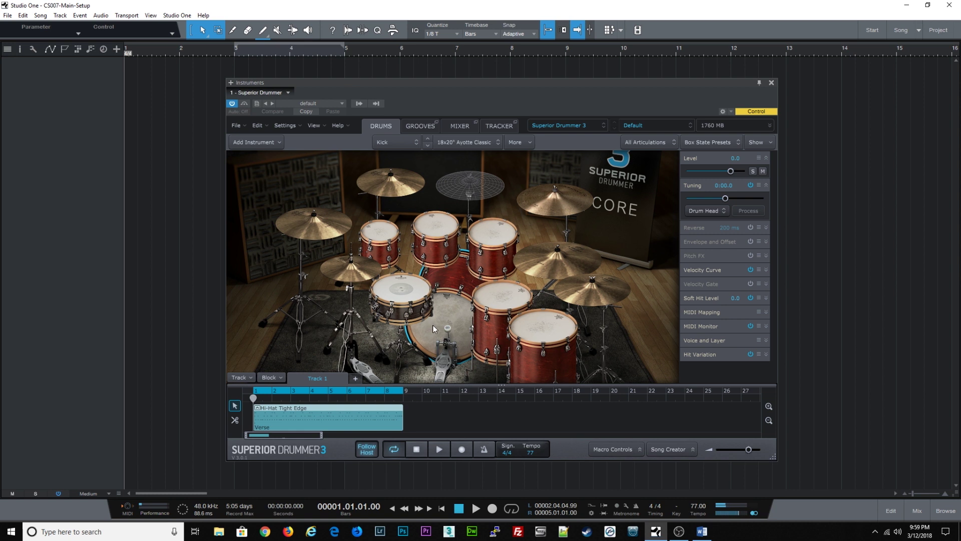
Step: Swap the kit's snare for the 4x14" Ludwig Black Beauty 20s and audition the groove with it
click(403, 294)
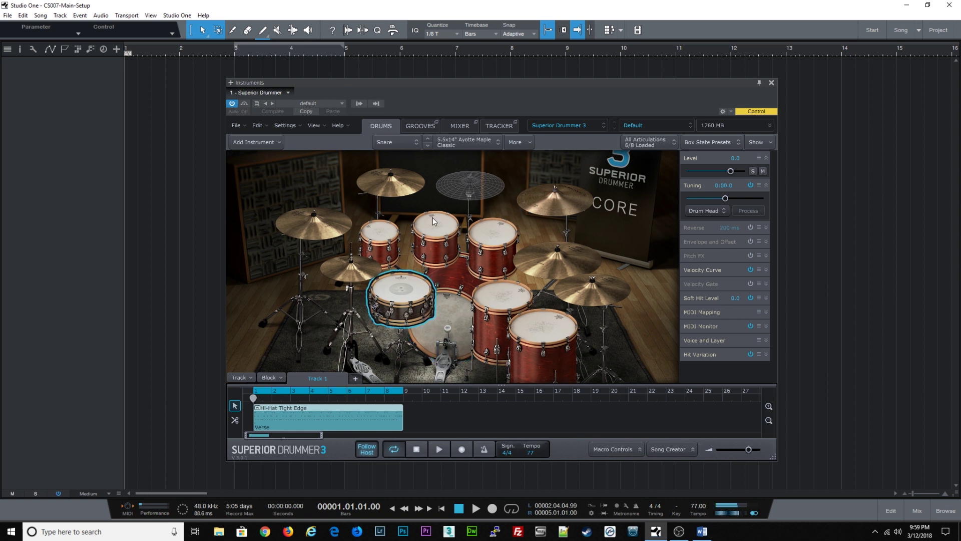
click(482, 143)
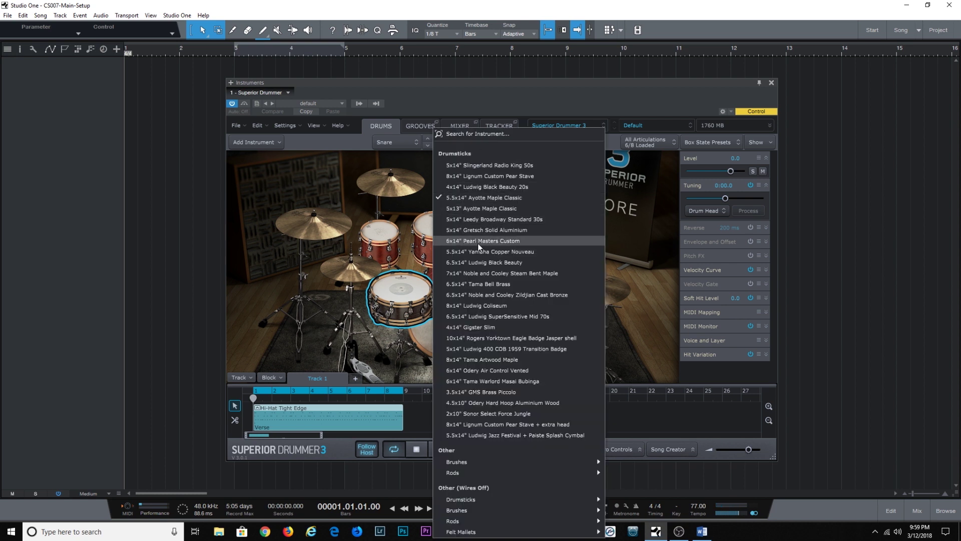
click(493, 187)
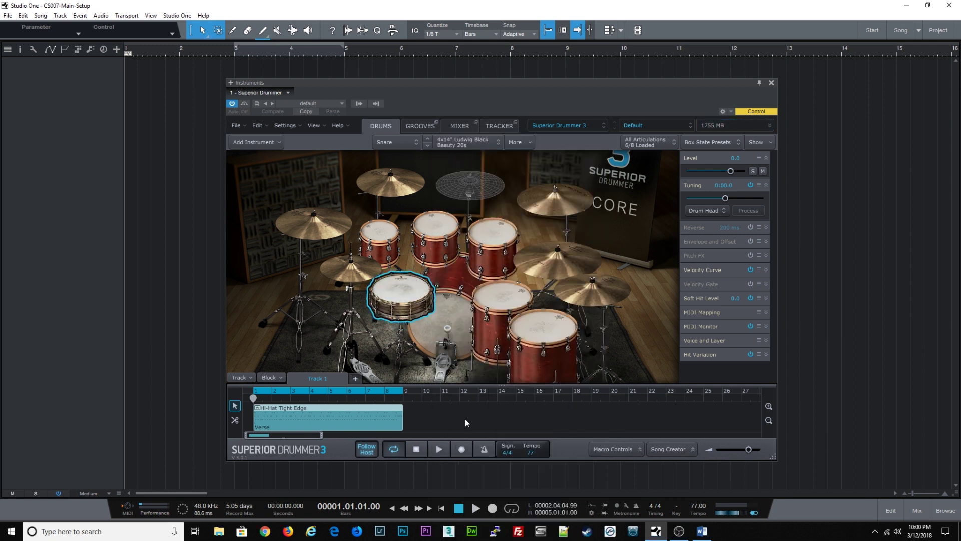
click(442, 449)
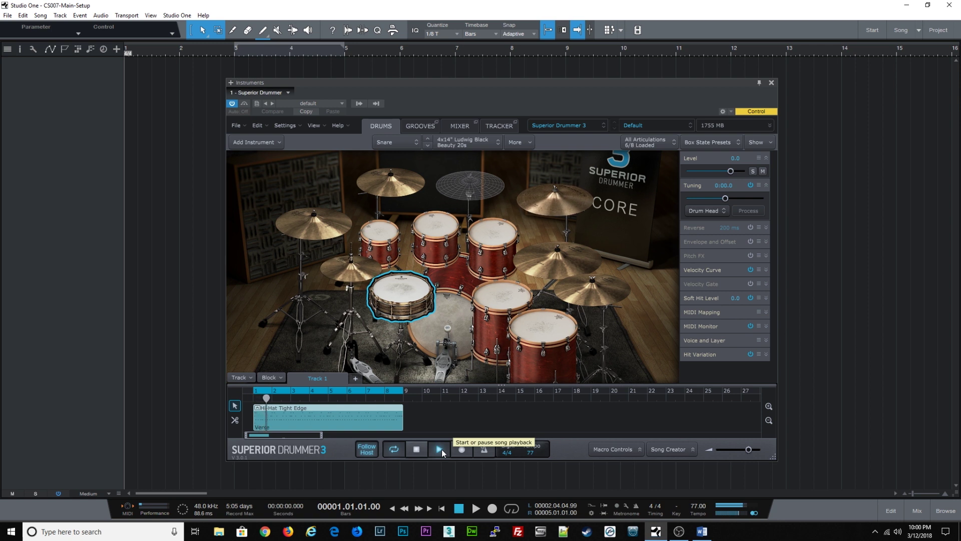
click(420, 450)
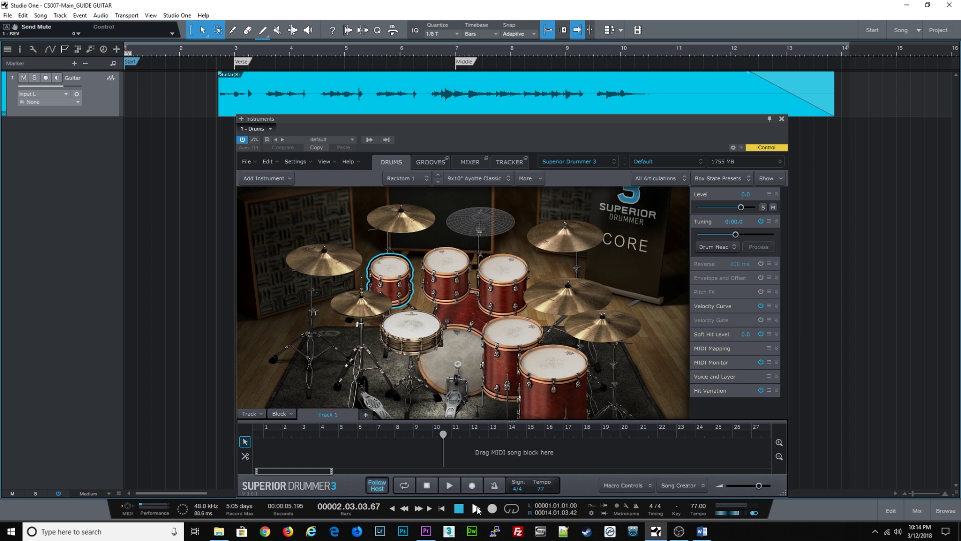
click(477, 510)
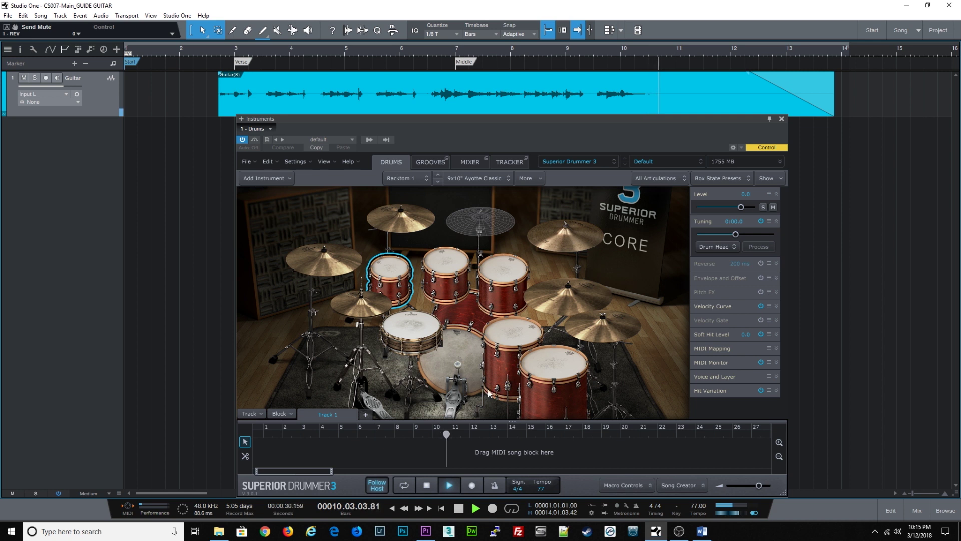
key(space)
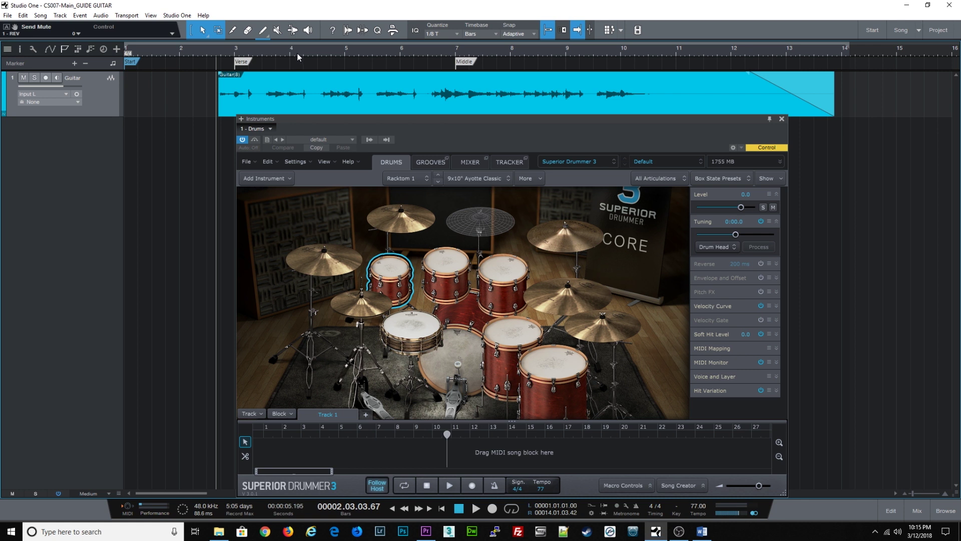
key(space)
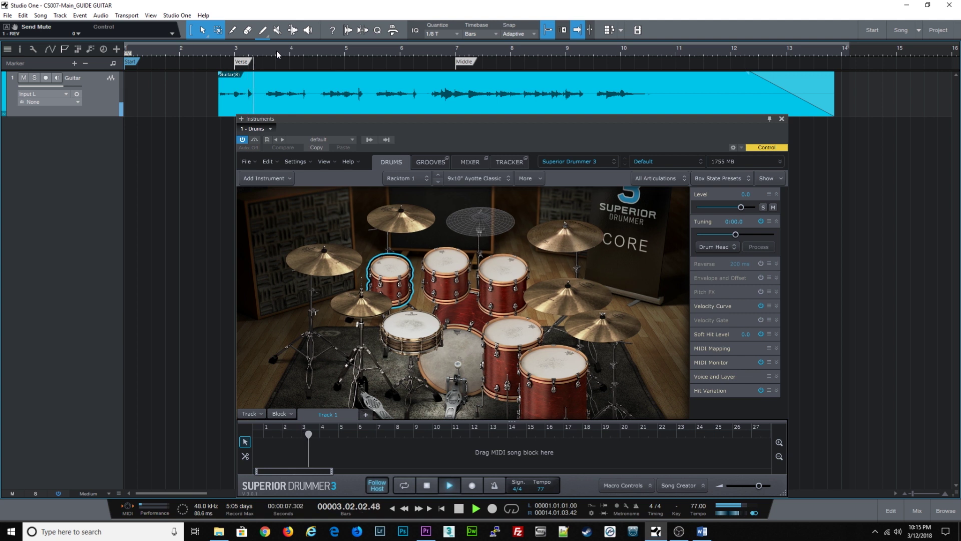
key(space)
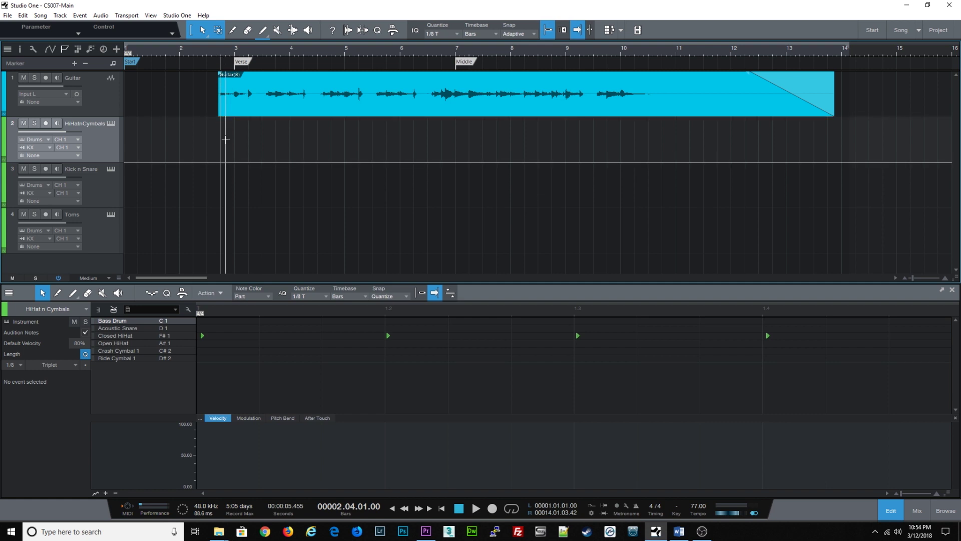
Step: Paste the HiHat n Cymbals part onto track 2 at bar 2 beat 4 and zoom the editor out
key(ctrl+v)
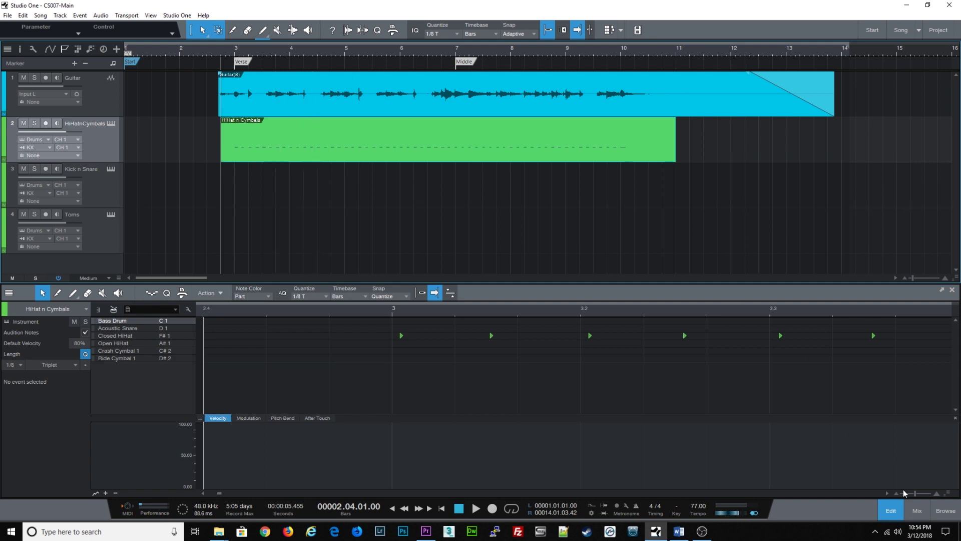
drag(915, 494, 911, 494)
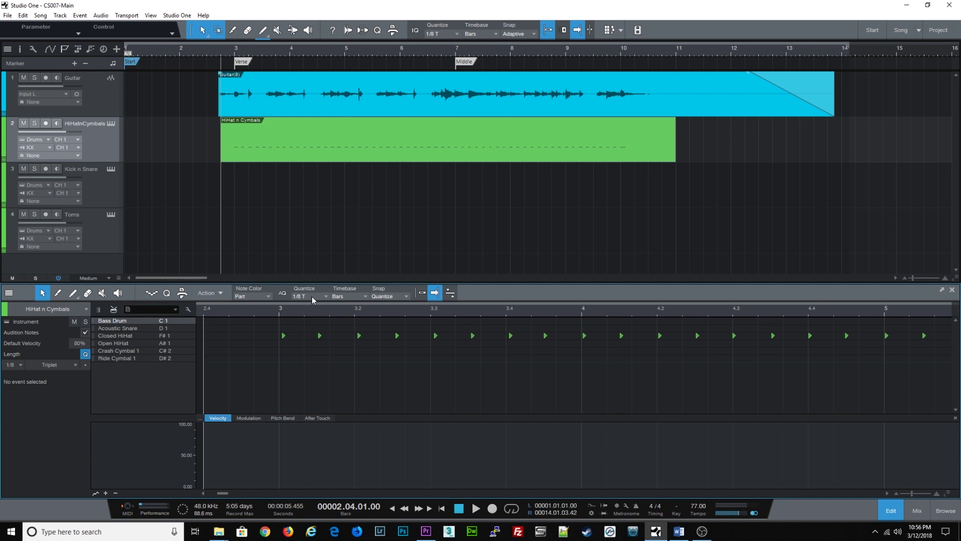
Step: Quantize the HiHat n Cymbals hi-hat notes to a 1/16 T grid
click(311, 296)
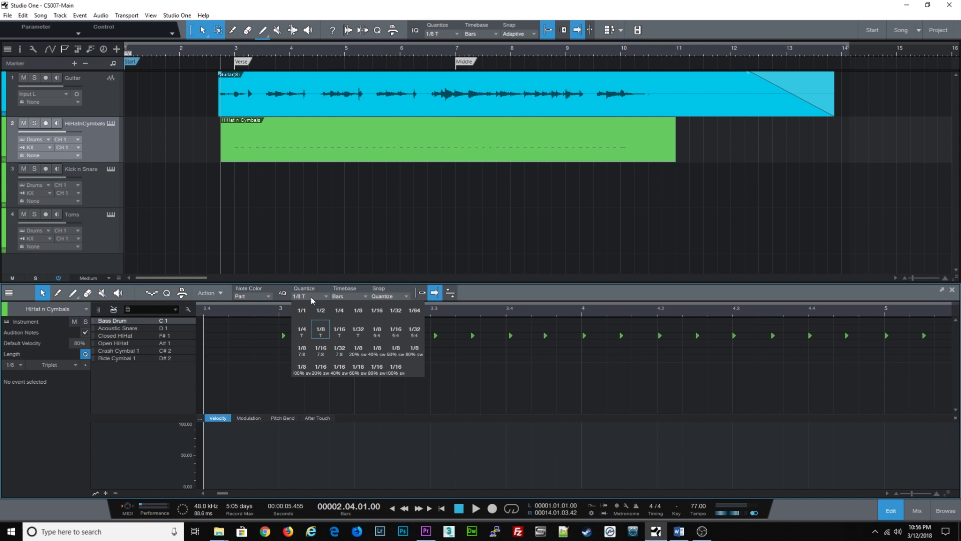
click(339, 333)
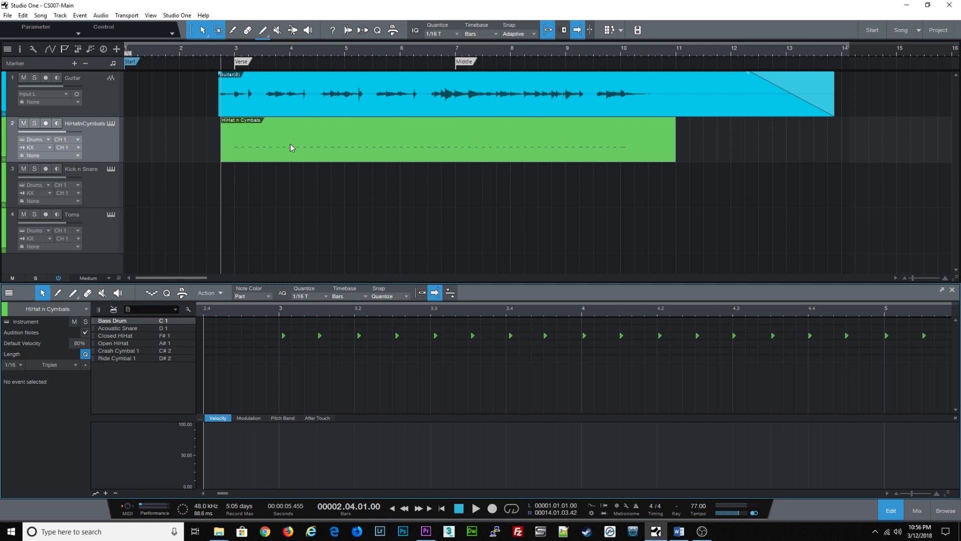
key(q)
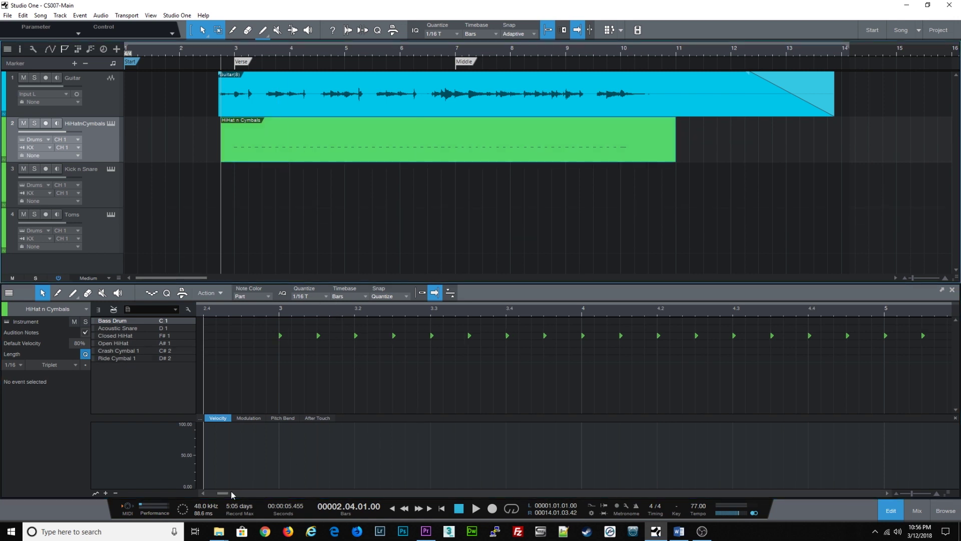
drag(223, 491, 223, 497)
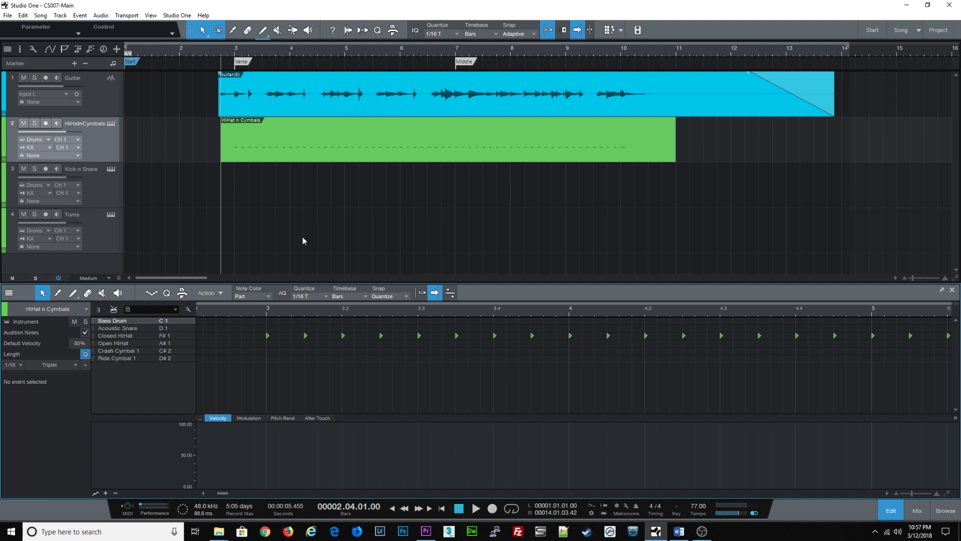
Step: Audition the quantized hi-hats, then quantize the kick and snare notes of the Kick n Snare part
key(space)
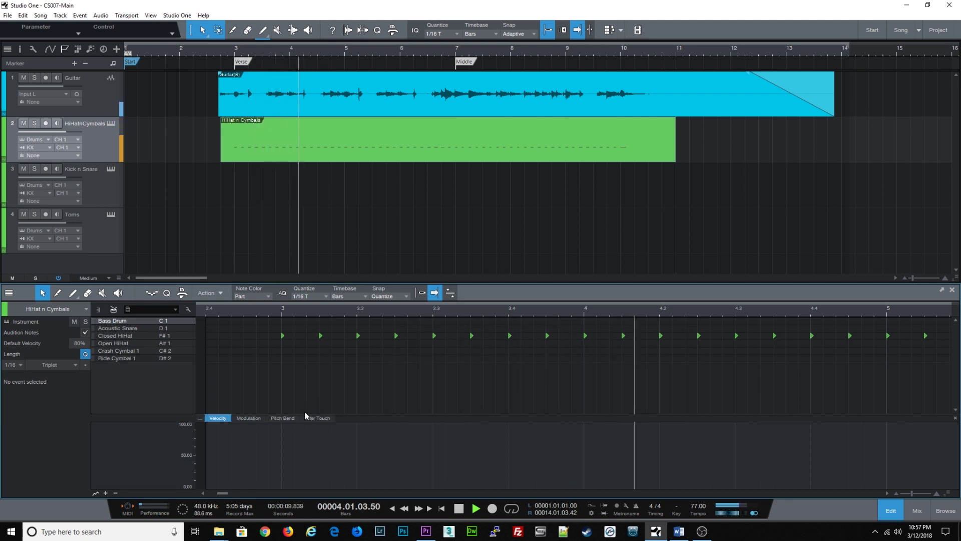
click(175, 335)
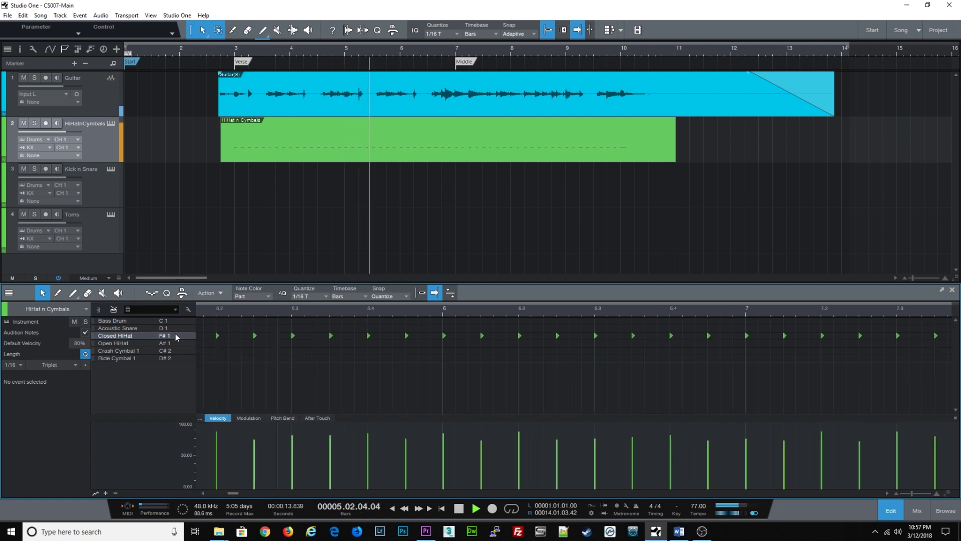
key(space)
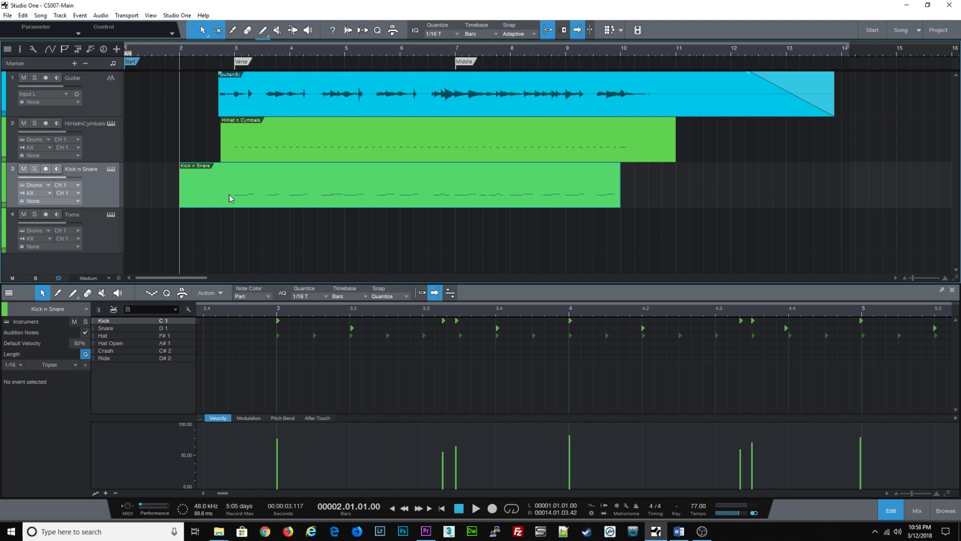
key(q)
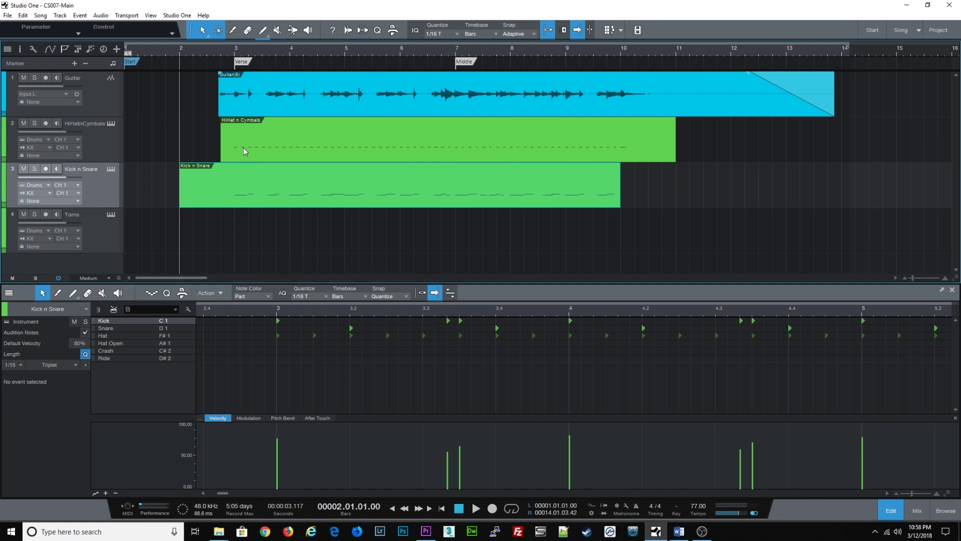
click(215, 50)
key(space)
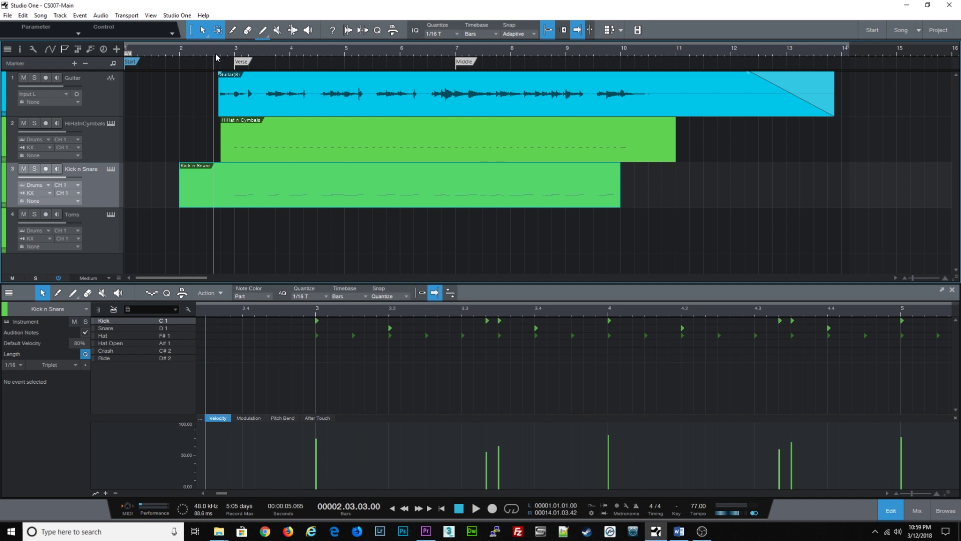
key(space)
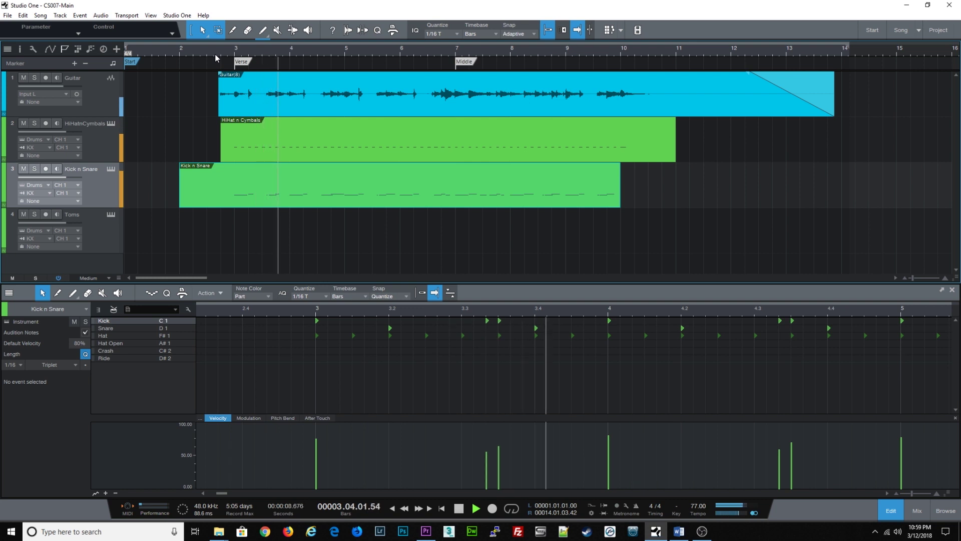
key(space)
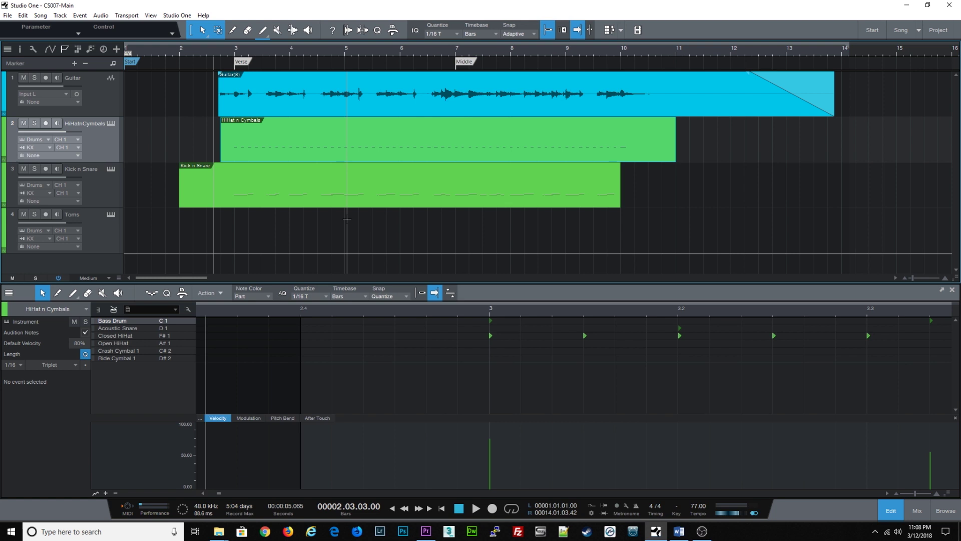
Step: Trim the HiHat n Cymbals part to start at bar 3 and play the drums back
key(ctrl+z)
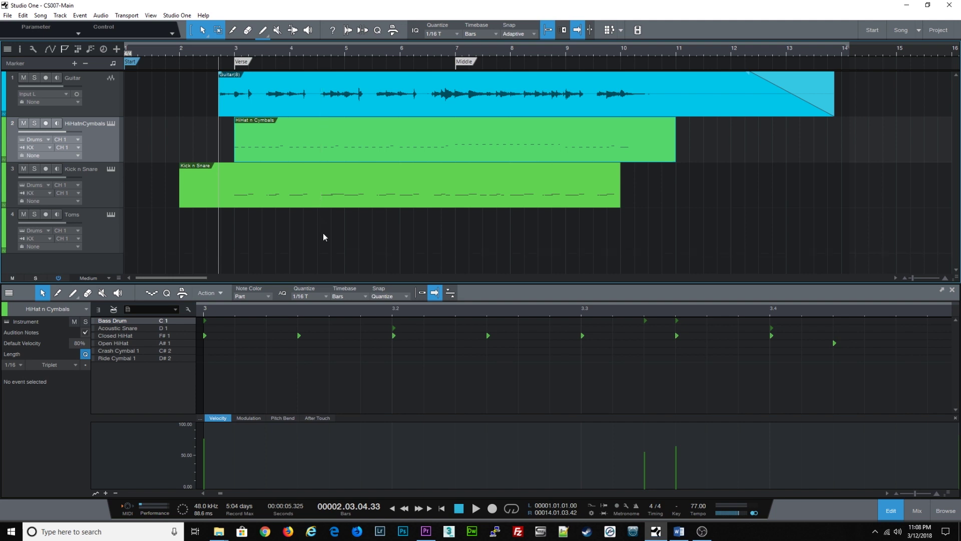
key(space)
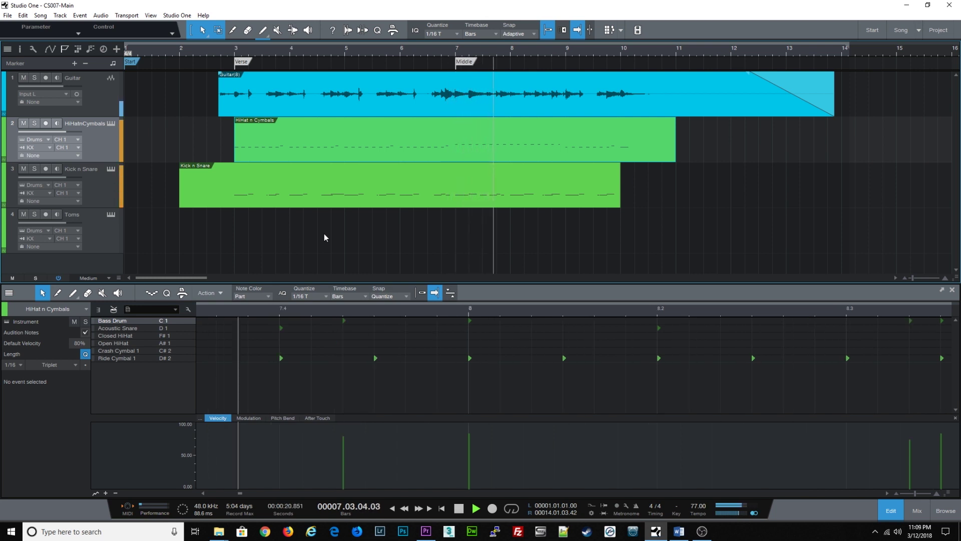
key(space)
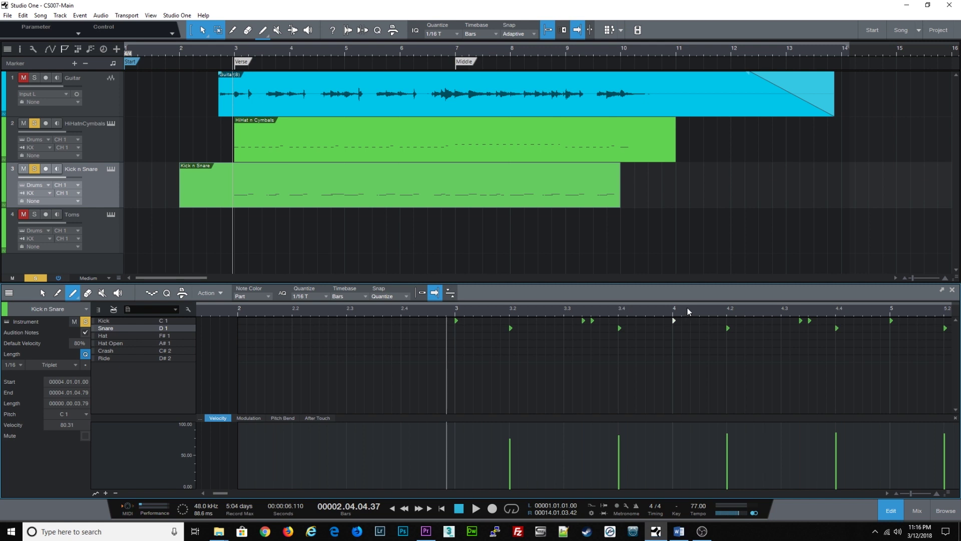
Step: Play the soloed drums, add a low-velocity snare note just before bar 4, and audition it
key(space)
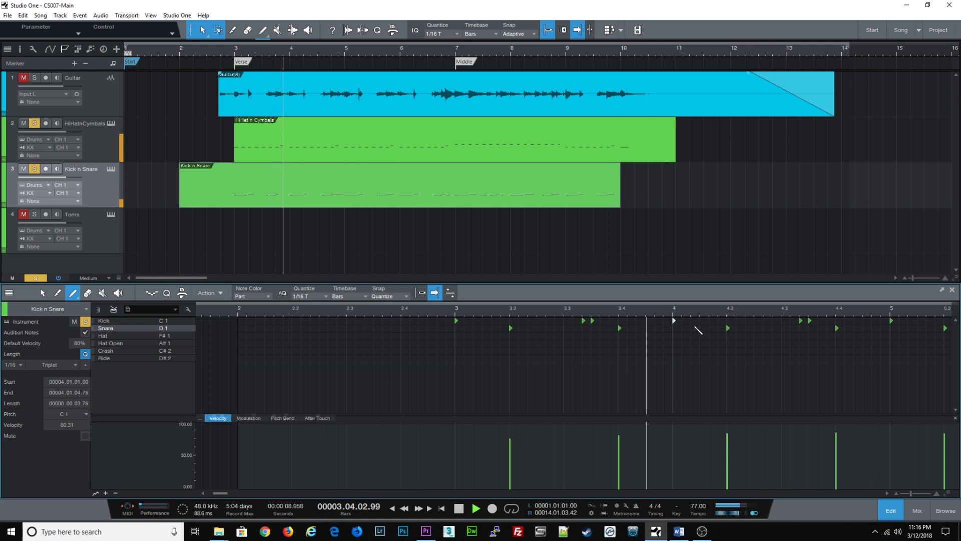
key(space)
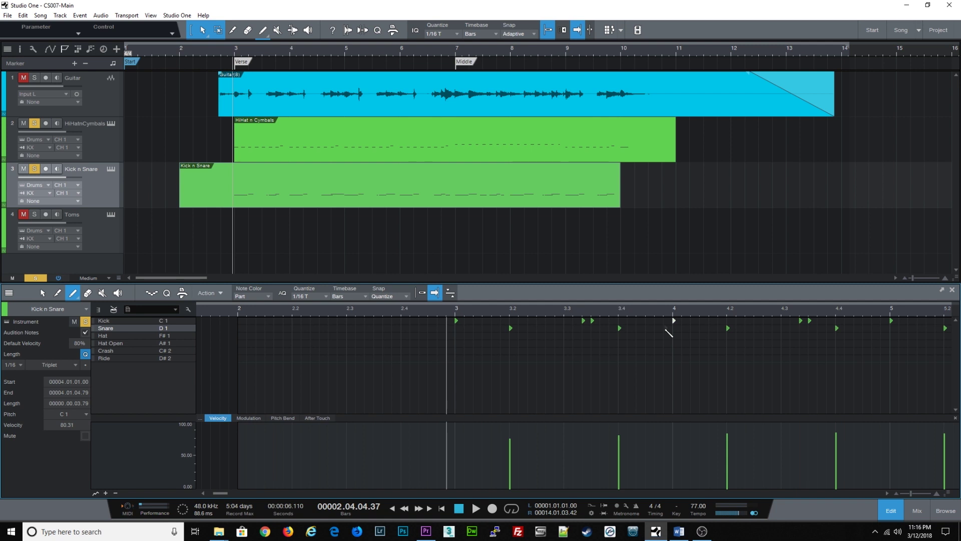
click(665, 329)
key(1)
drag(665, 444, 668, 481)
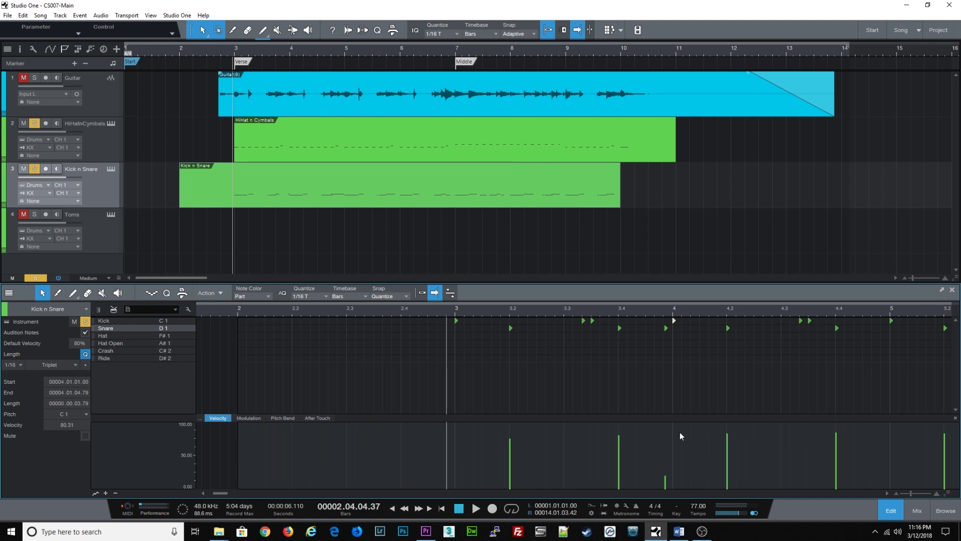
key(space)
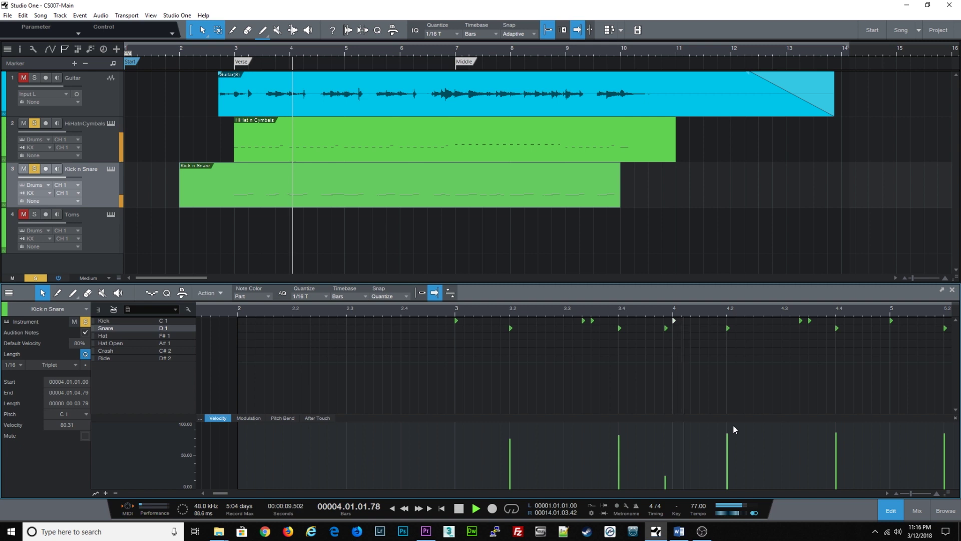
key(space)
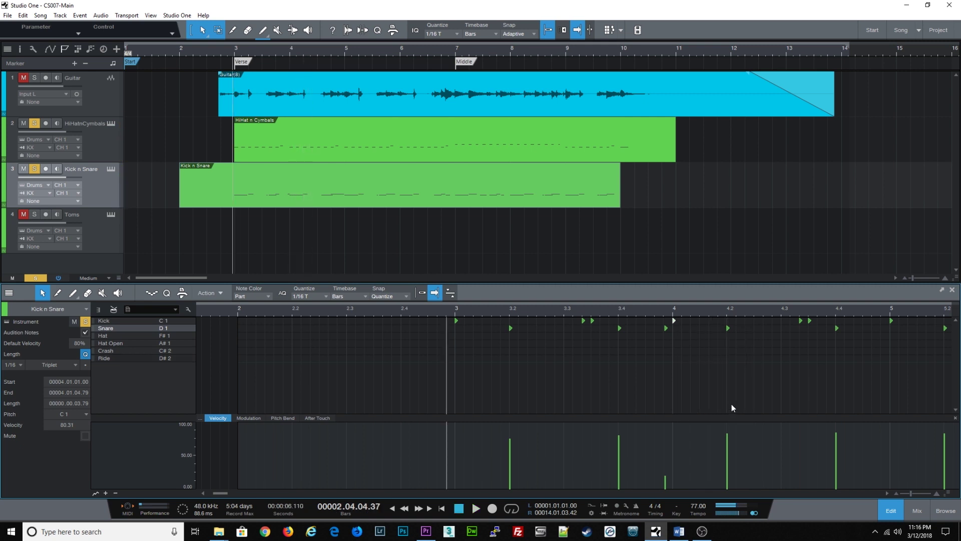
Step: Move the snare note to 3.03.04.91, raise its velocity, and audition the fill
click(666, 328)
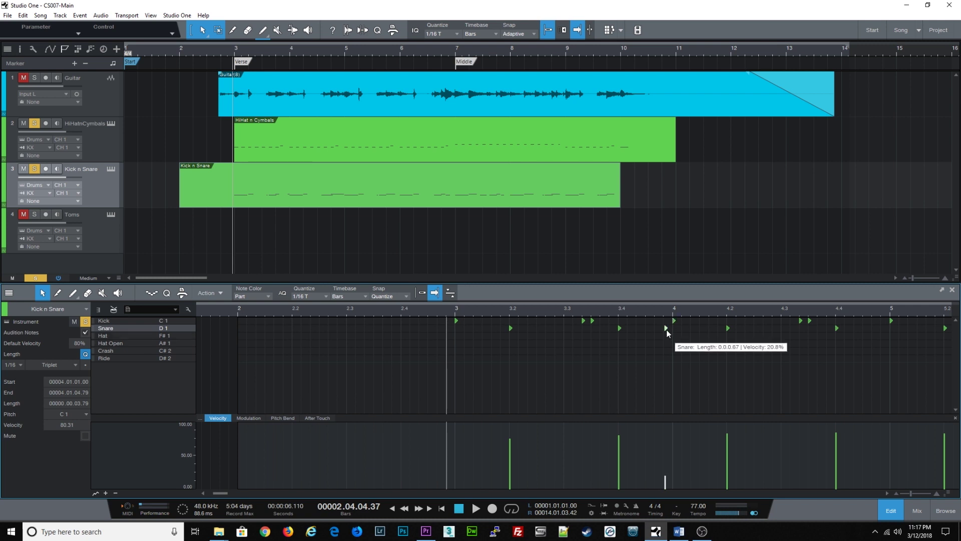
drag(666, 330, 619, 335)
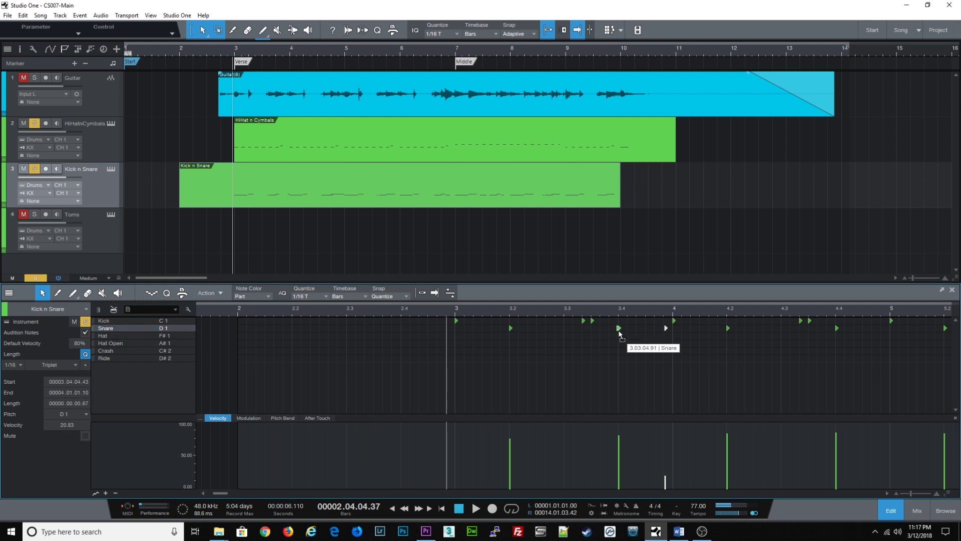
drag(616, 481, 616, 457)
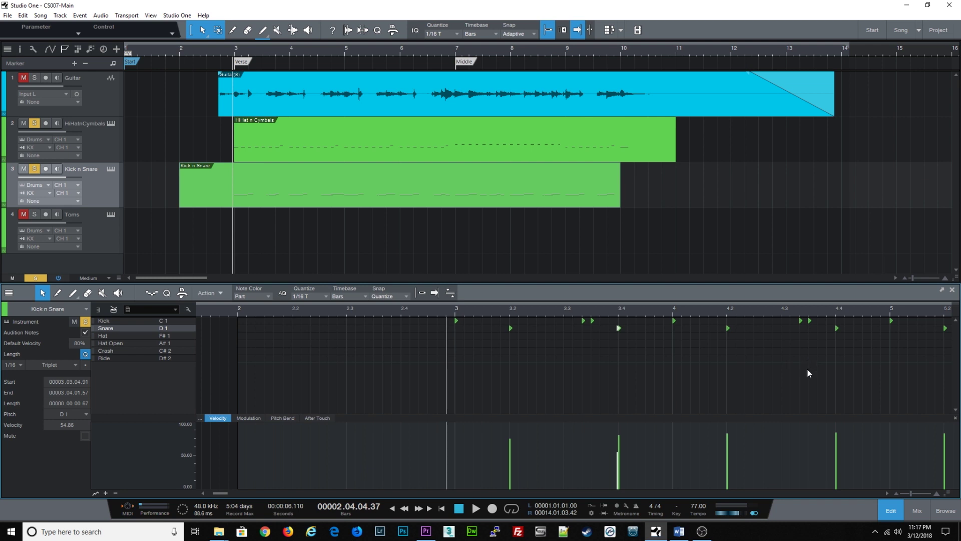
key(space)
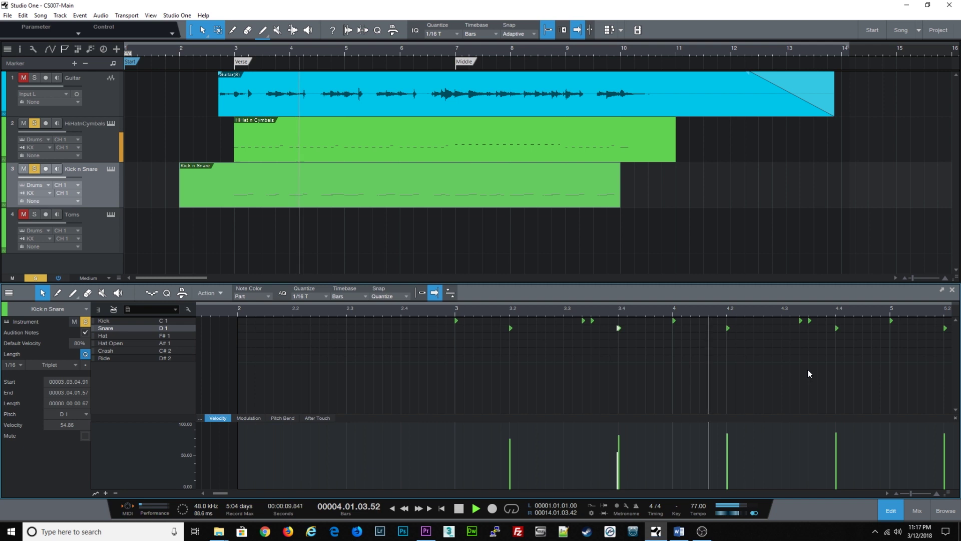
key(space)
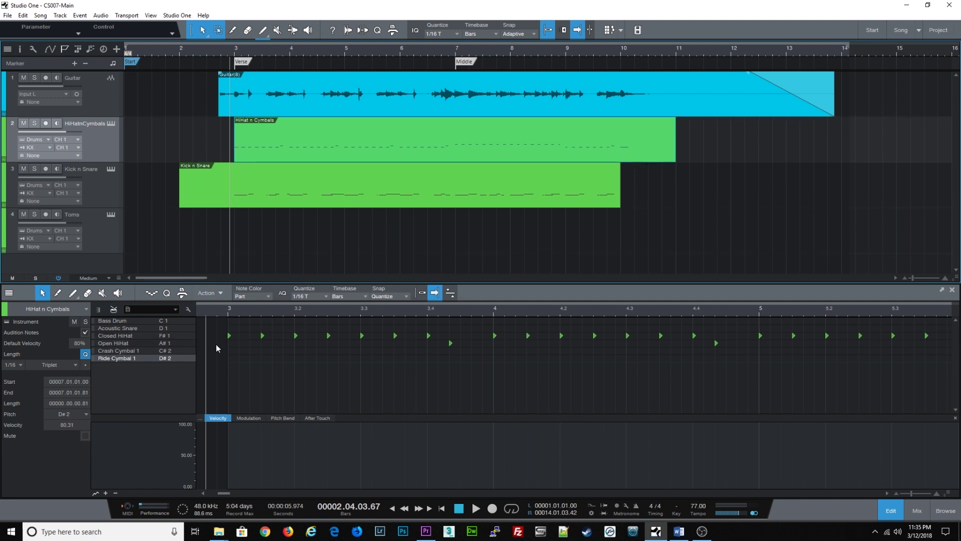
Step: Turn the bar 3 hi-hat hit and the bar 7 ride hit into Crash Cymbal 1 notes
click(228, 336)
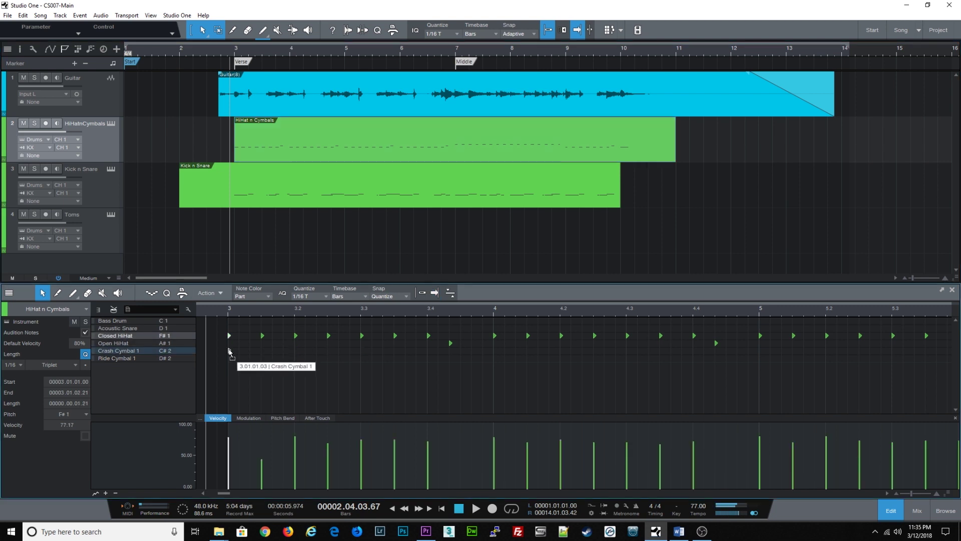
drag(229, 353, 229, 352)
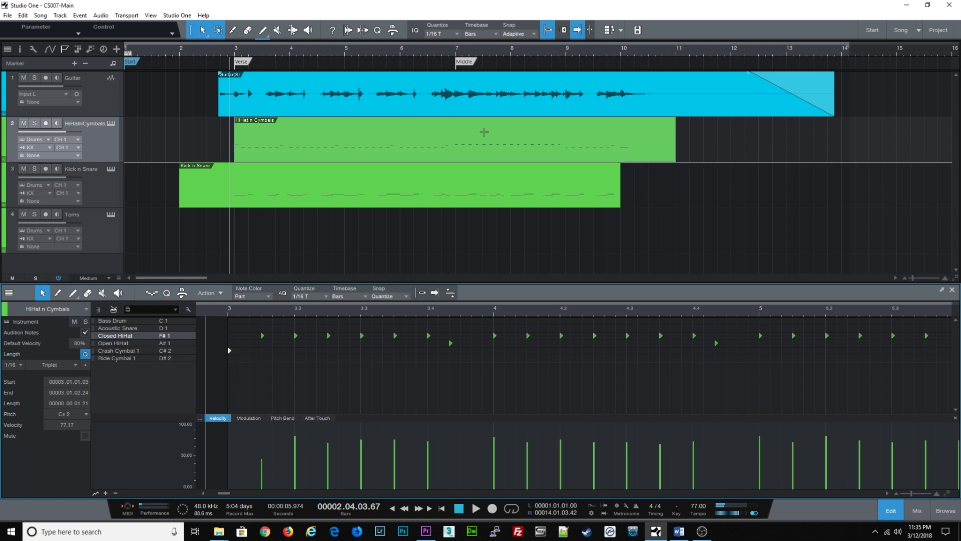
click(453, 53)
key(f)
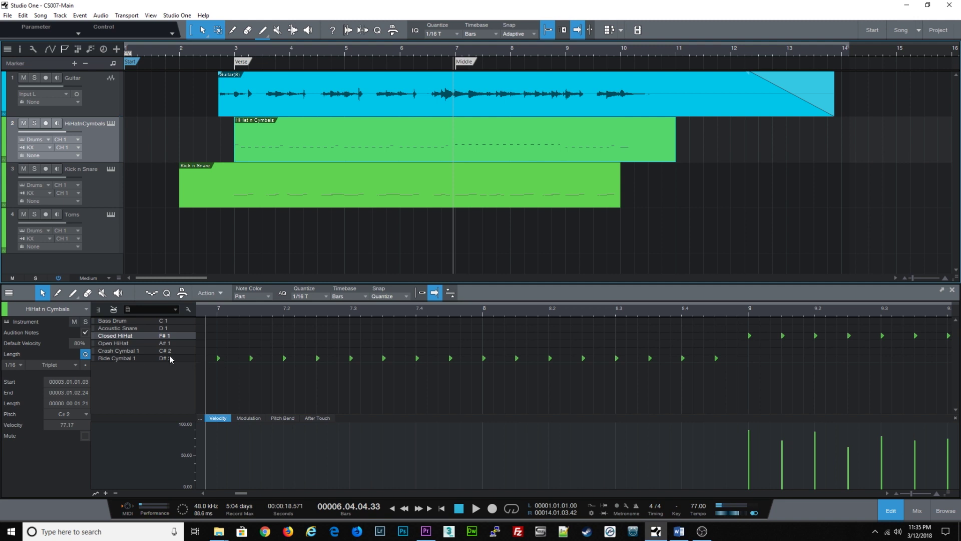
click(219, 358)
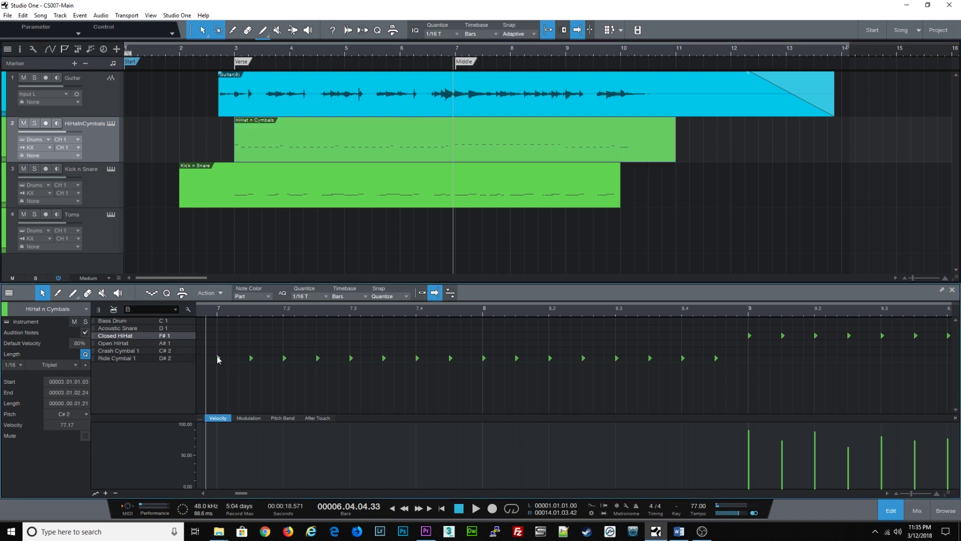
drag(217, 350, 217, 349)
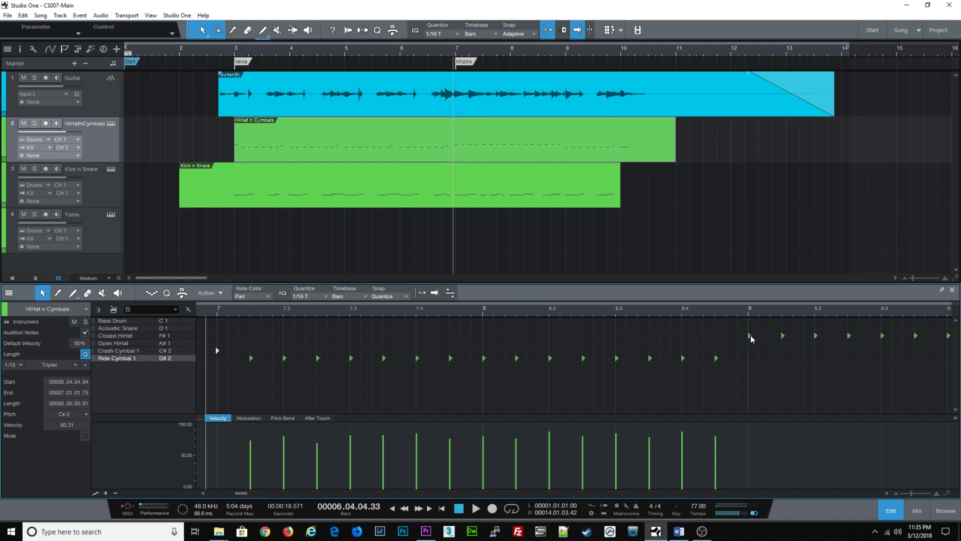
Step: Change the bar 9 hi-hat hit to a crash and play the drums from just before bar 3
mouse_move(751, 336)
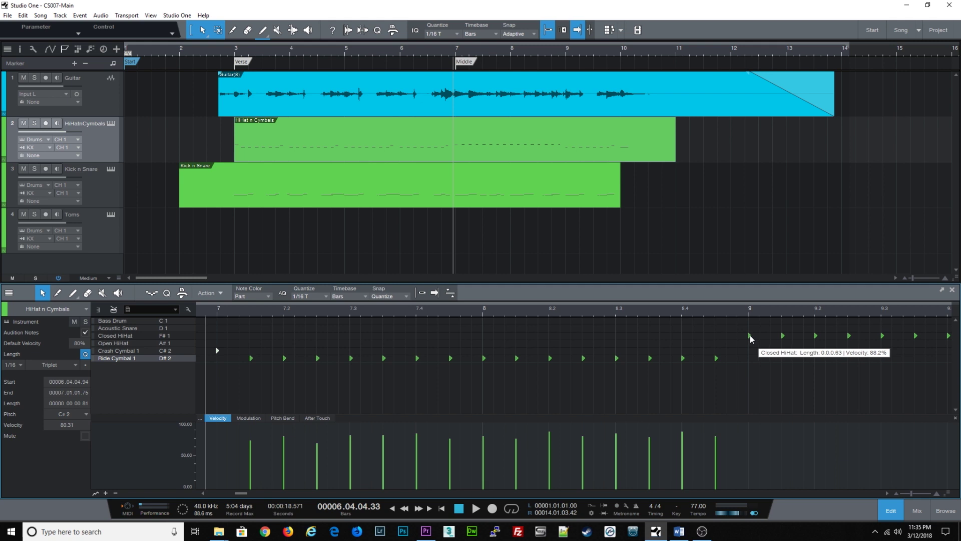
drag(750, 335, 750, 350)
click(215, 52)
click(216, 52)
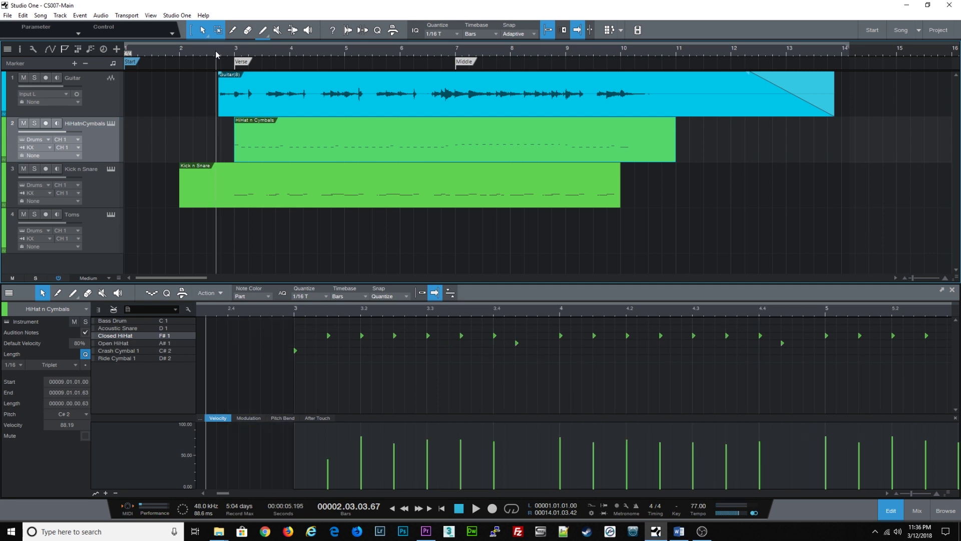
key(space)
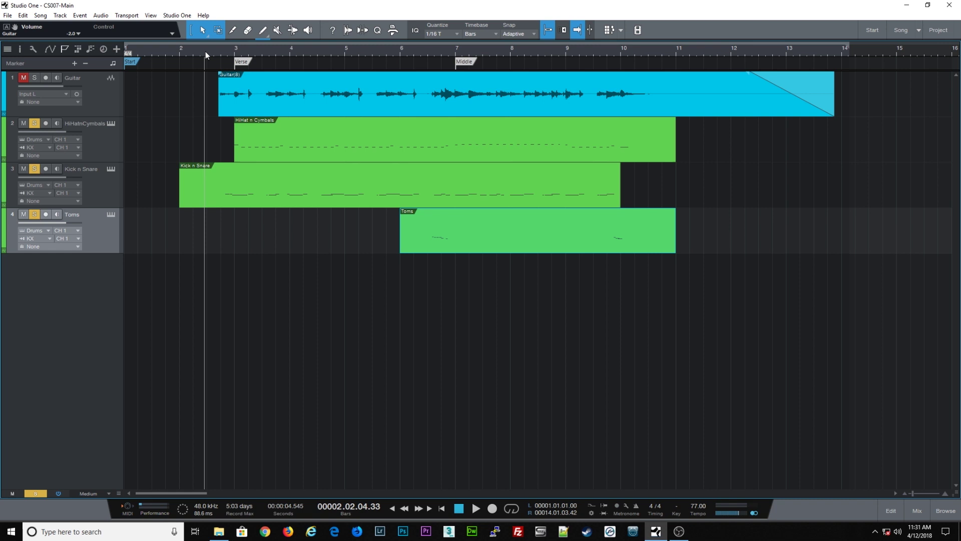
Step: Audition the arrangement, then replay it from bar 6 to hear the toms
key(space)
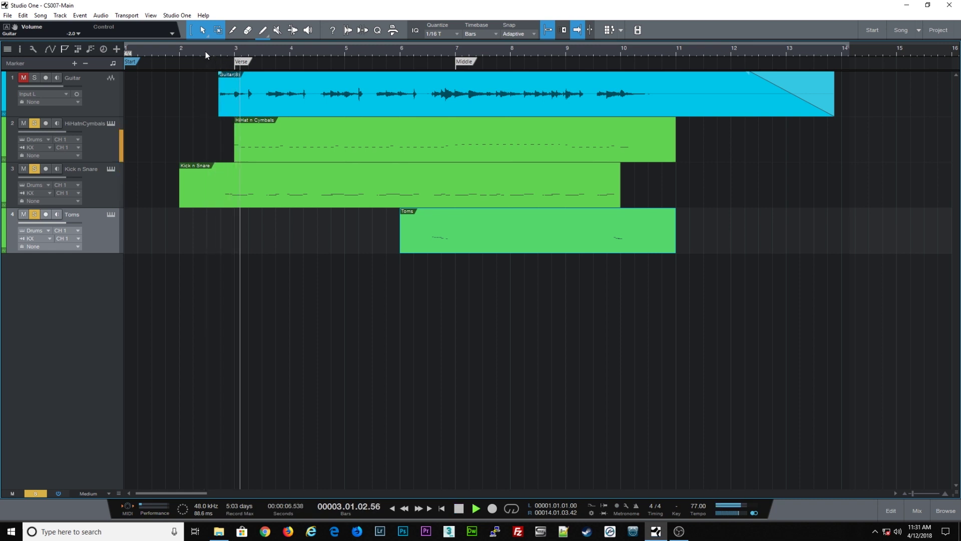
key(space)
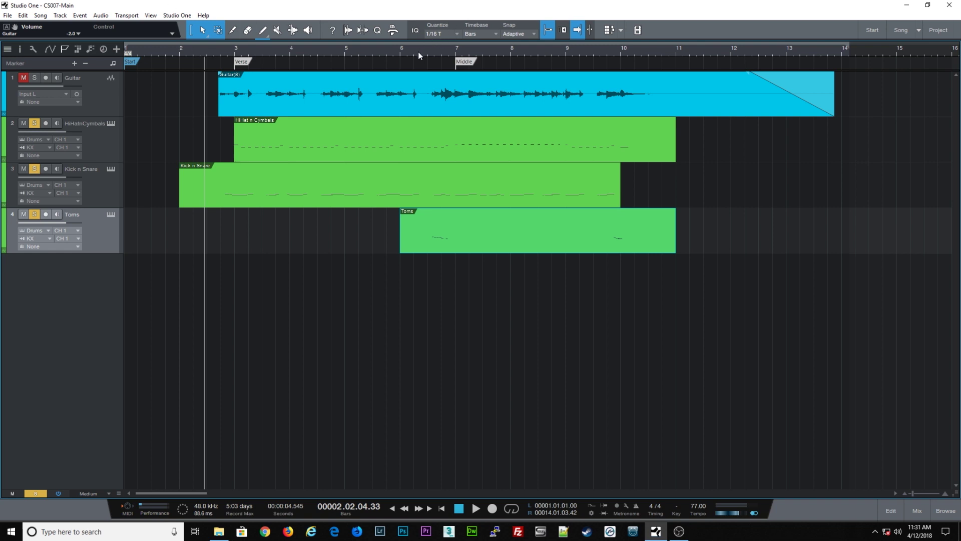
click(401, 52)
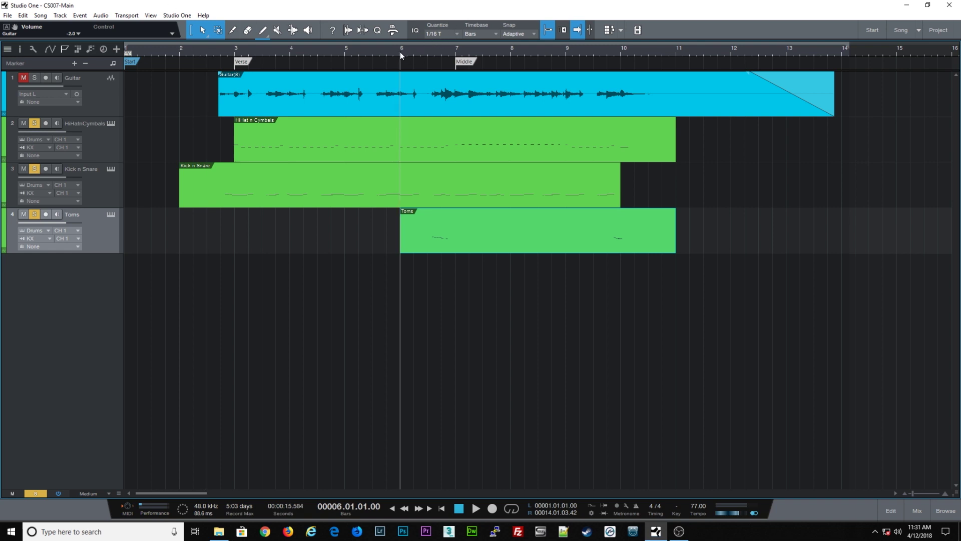
key(space)
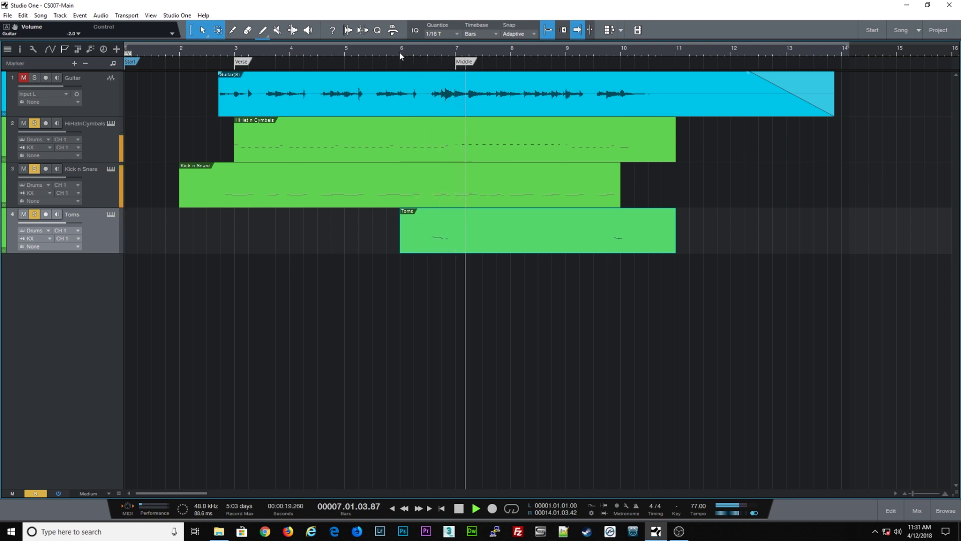
key(space)
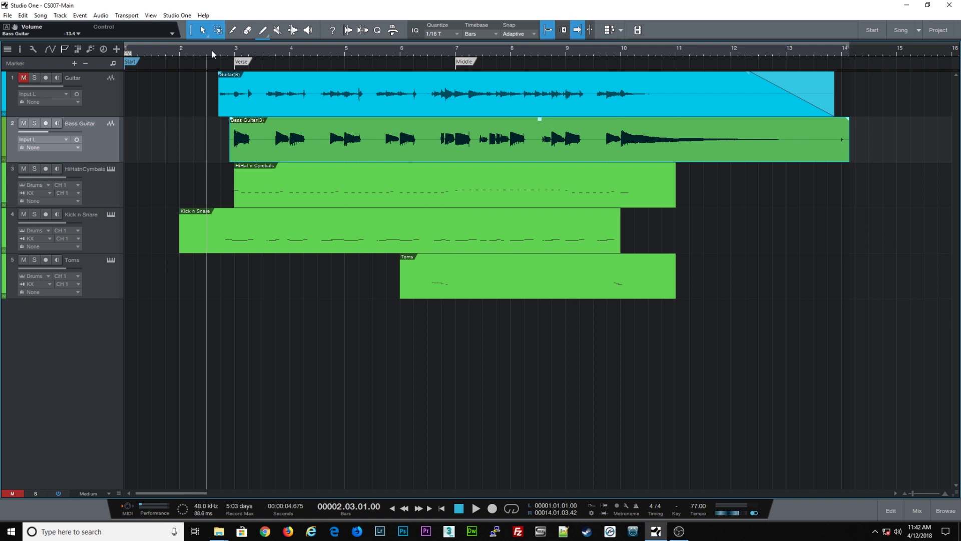
Step: Play the song to hear the new bass part
key(space)
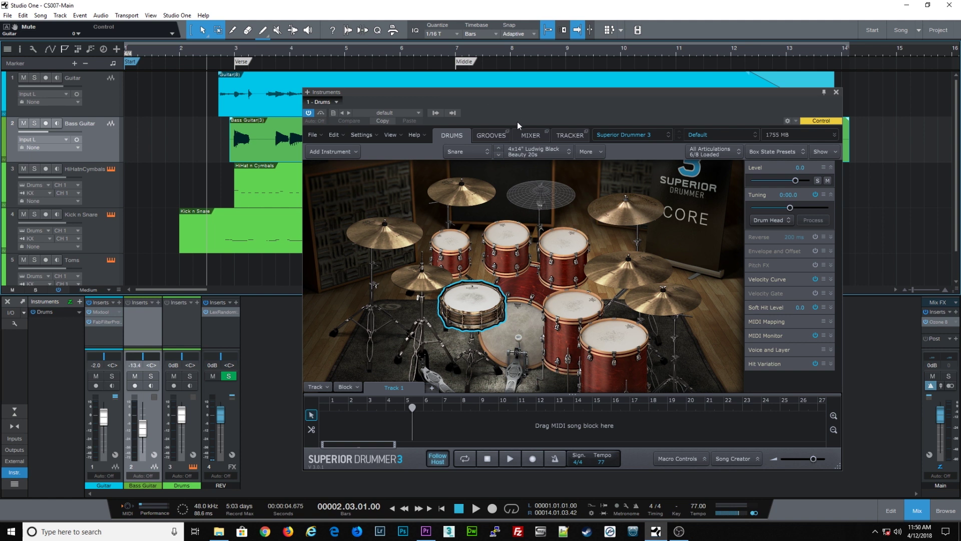
Step: Switch Superior Drummer 3 to its Mixer page showing the kit's mic channels
click(526, 135)
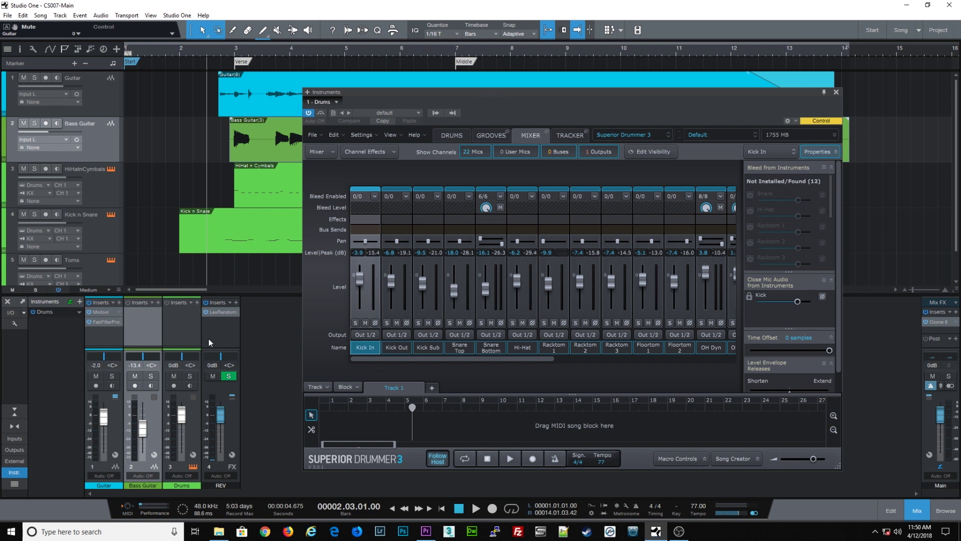
Step: Route Kick In and Kick Sub to Out 3/4, both snare mics to Out 5/6, Hi-Hat to Out 7/8
drag(489, 100, 490, 75)
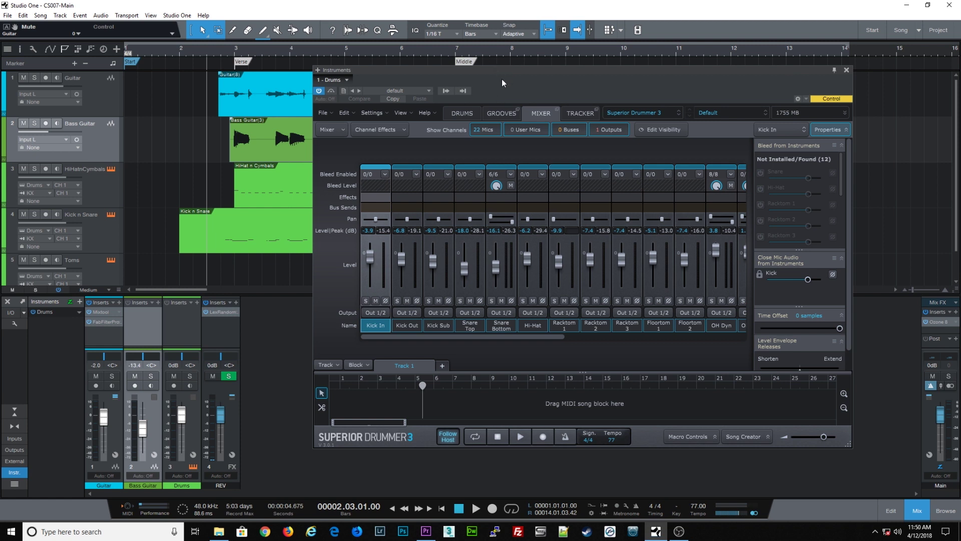
click(375, 312)
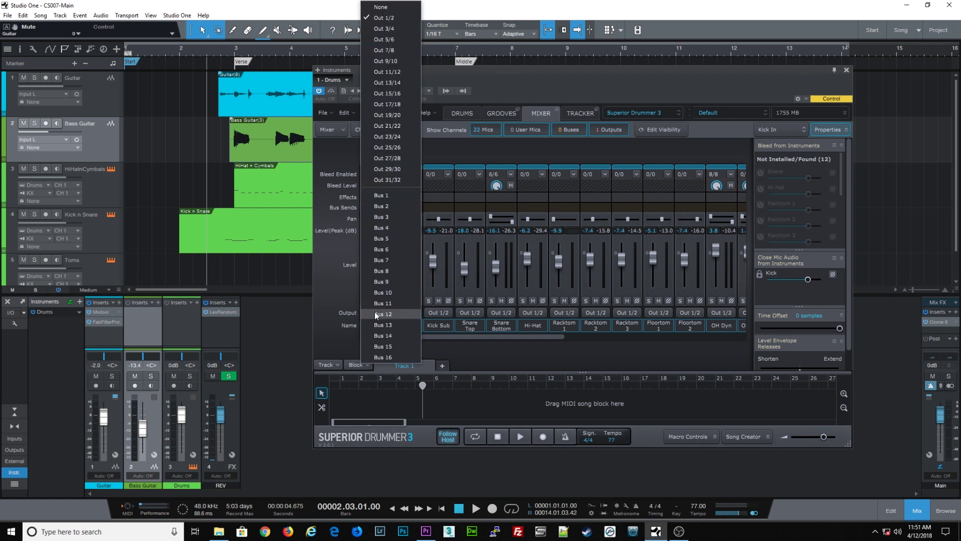
click(392, 29)
click(438, 312)
click(441, 29)
click(470, 312)
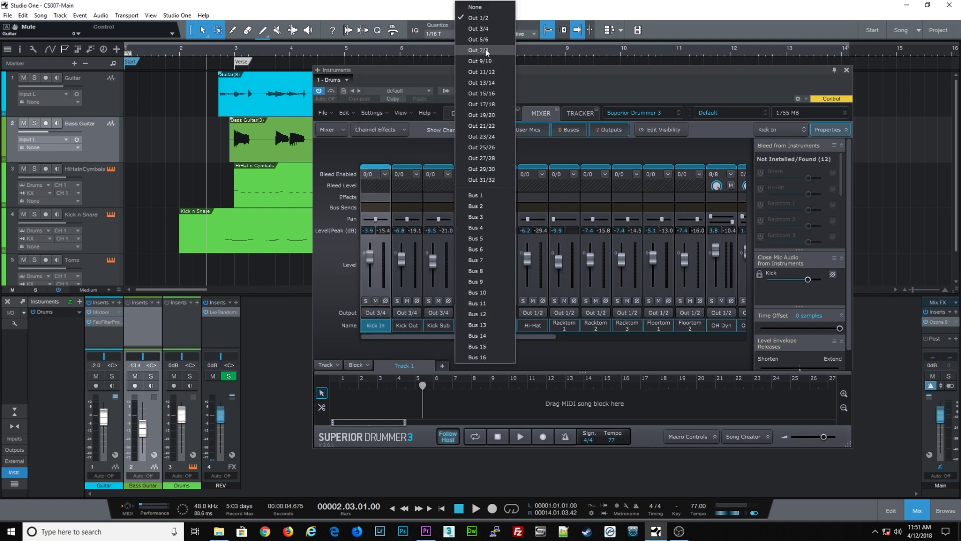
click(485, 39)
click(501, 312)
click(516, 39)
click(533, 312)
click(550, 50)
Step: Route Racktoms 1–3 to Outs 9/10, 11/12, 13/14 and Floortoms 1–2 to Outs 15/16, 17/18
drag(500, 336, 528, 336)
click(501, 313)
click(516, 61)
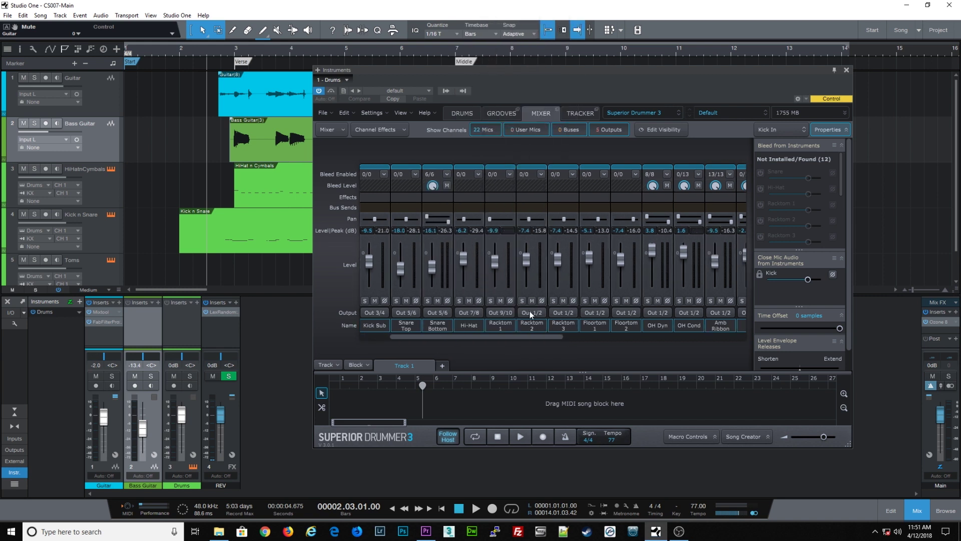
click(531, 312)
click(545, 72)
click(625, 312)
click(641, 104)
click(660, 313)
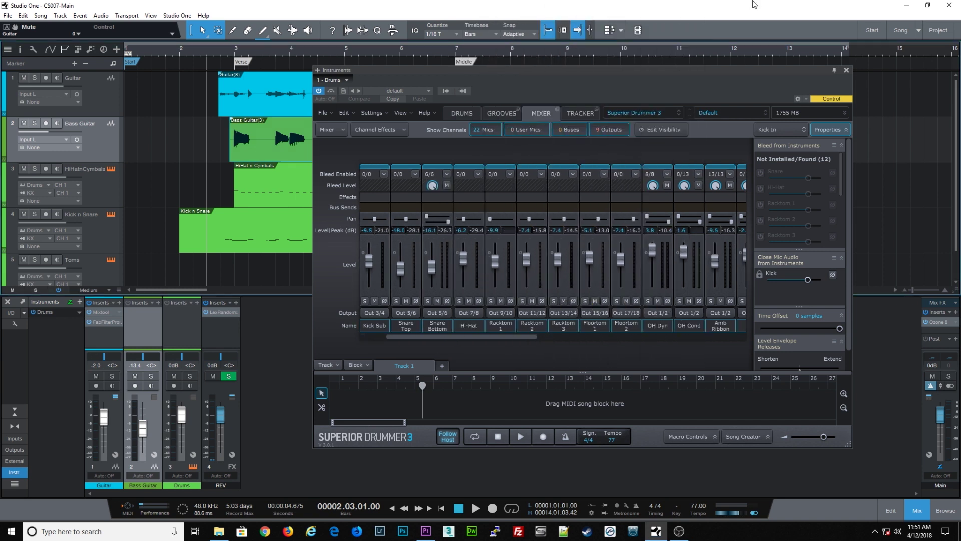
drag(501, 337, 555, 336)
Step: Show the Drums outputs as separate console channels, then solo and rename them Kick, Hat, and more
click(79, 312)
click(94, 333)
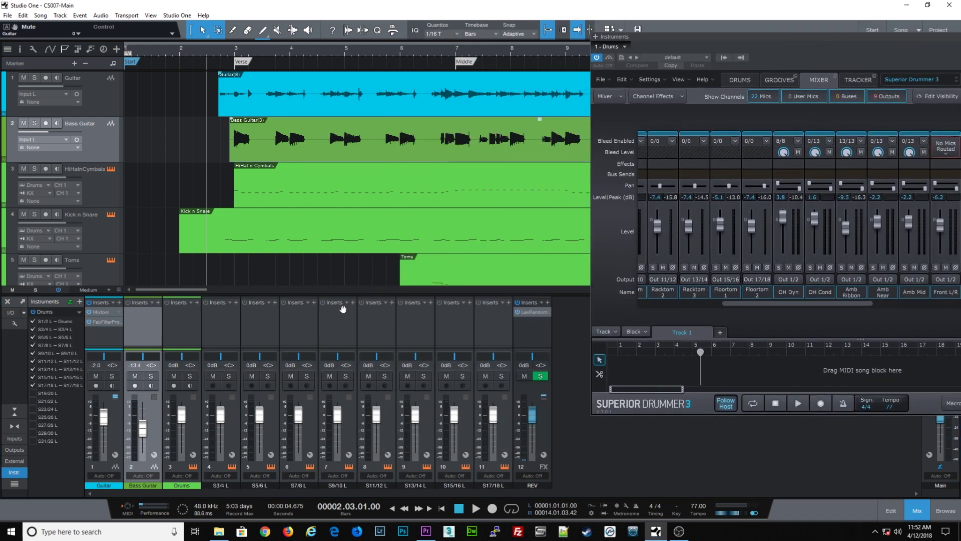
key(space)
click(228, 376)
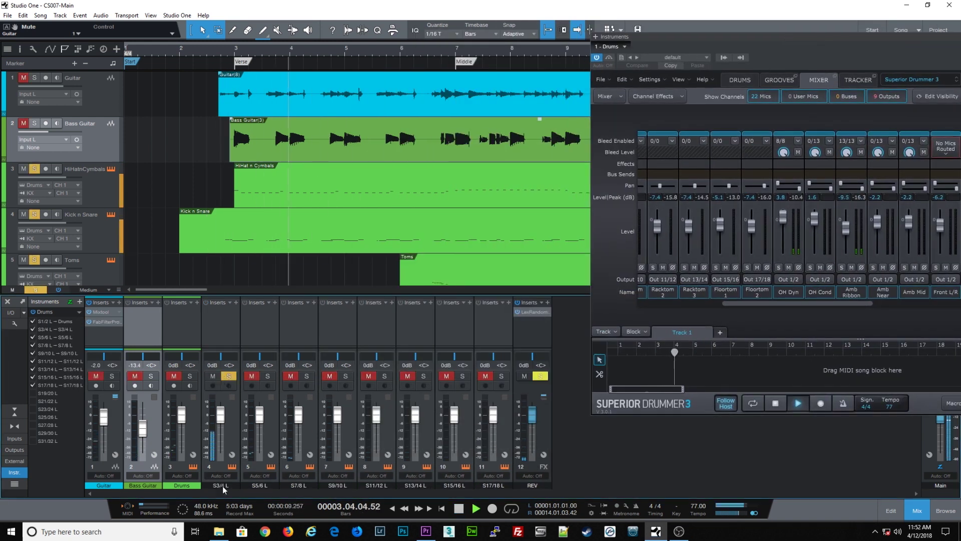
double_click(221, 485)
text(Kick)
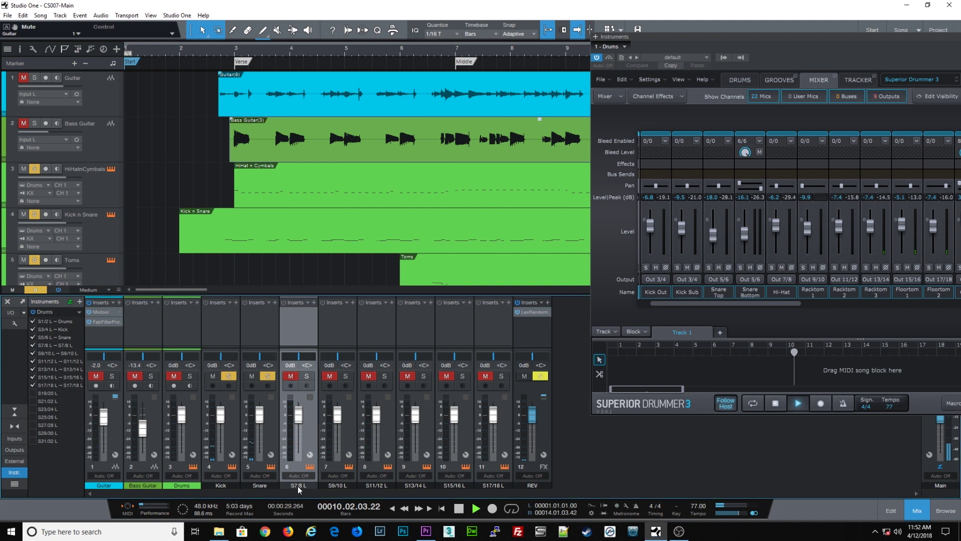
double_click(299, 486)
text(Hat)
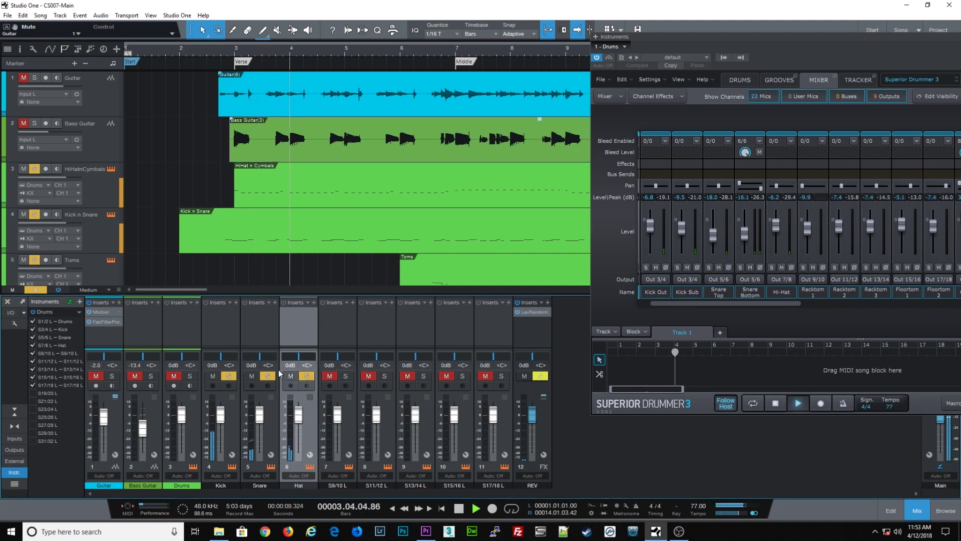
double_click(338, 485)
double_click(377, 485)
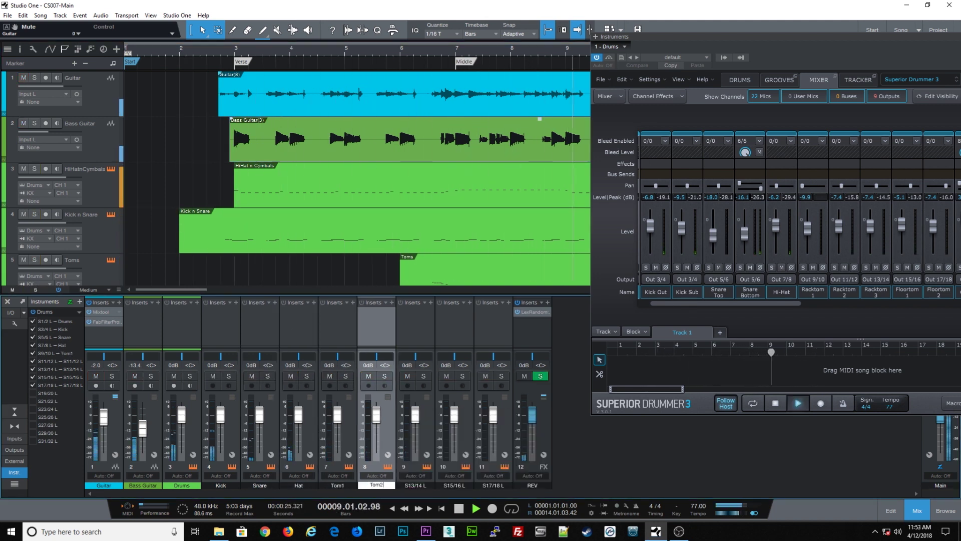